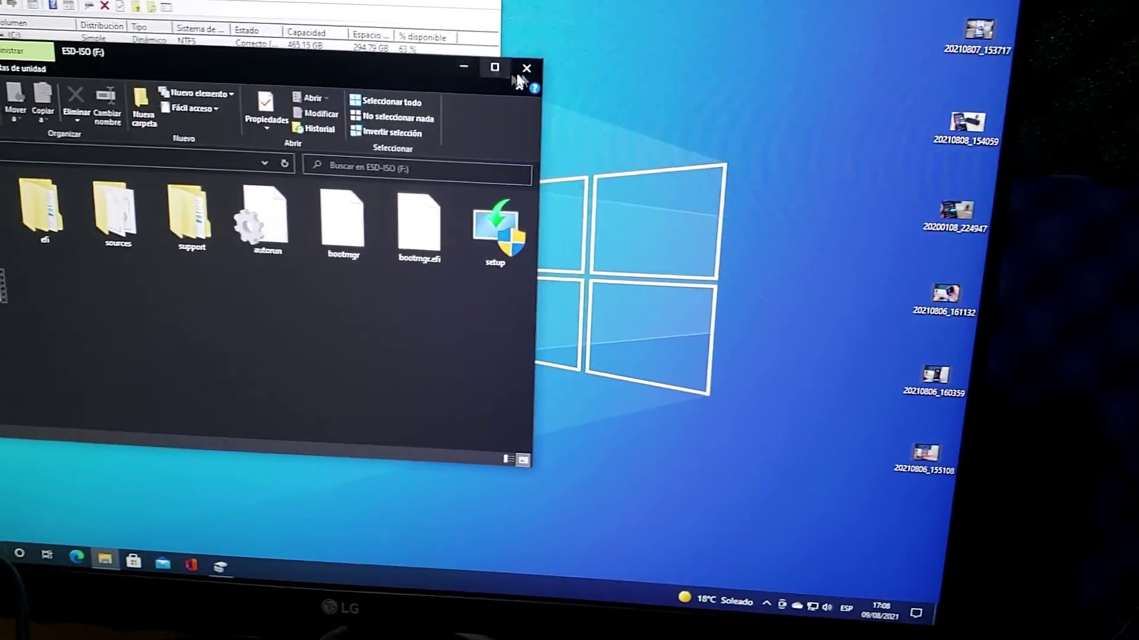
- Close the ESD-ISO (F:) folder and Disk Management windows, and restart the computer
left_click(517, 75)
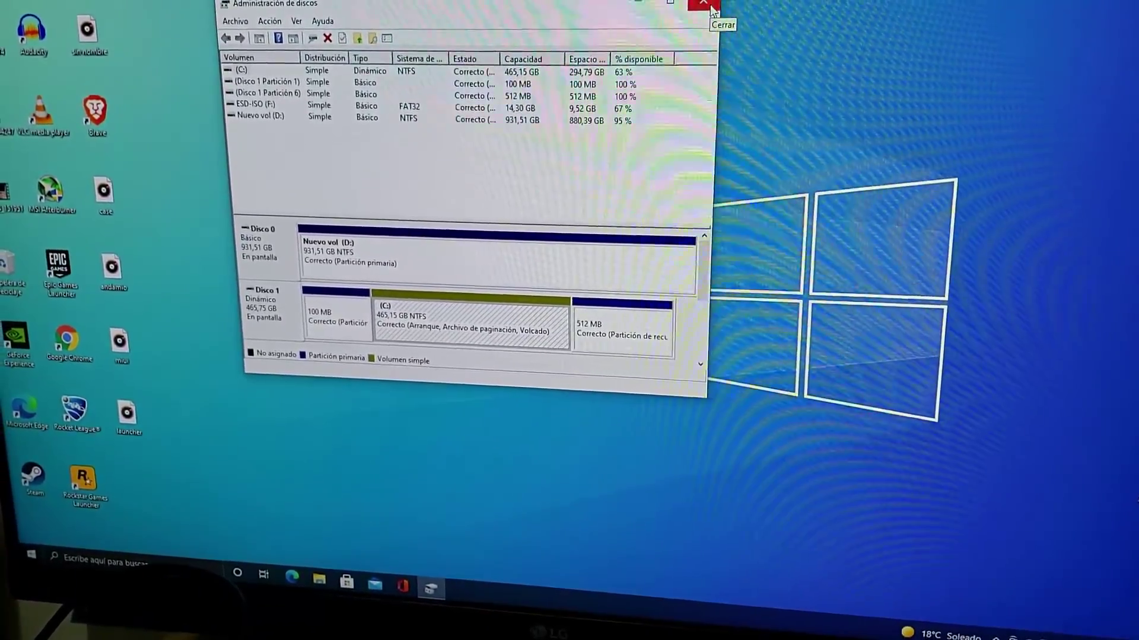
left_click(706, 15)
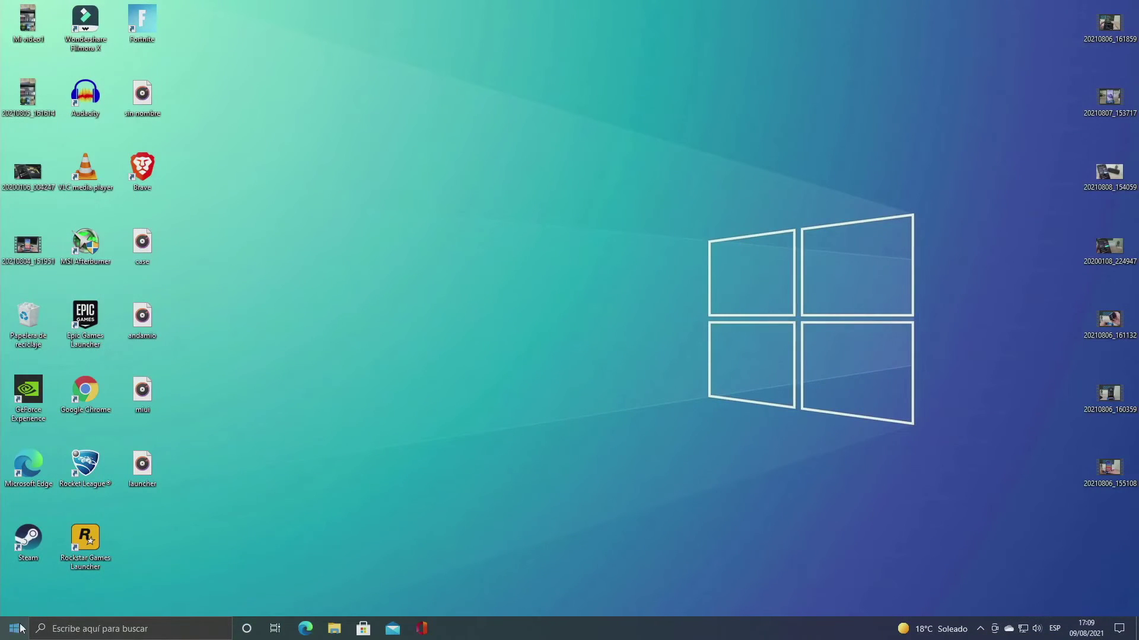
left_click(7, 629)
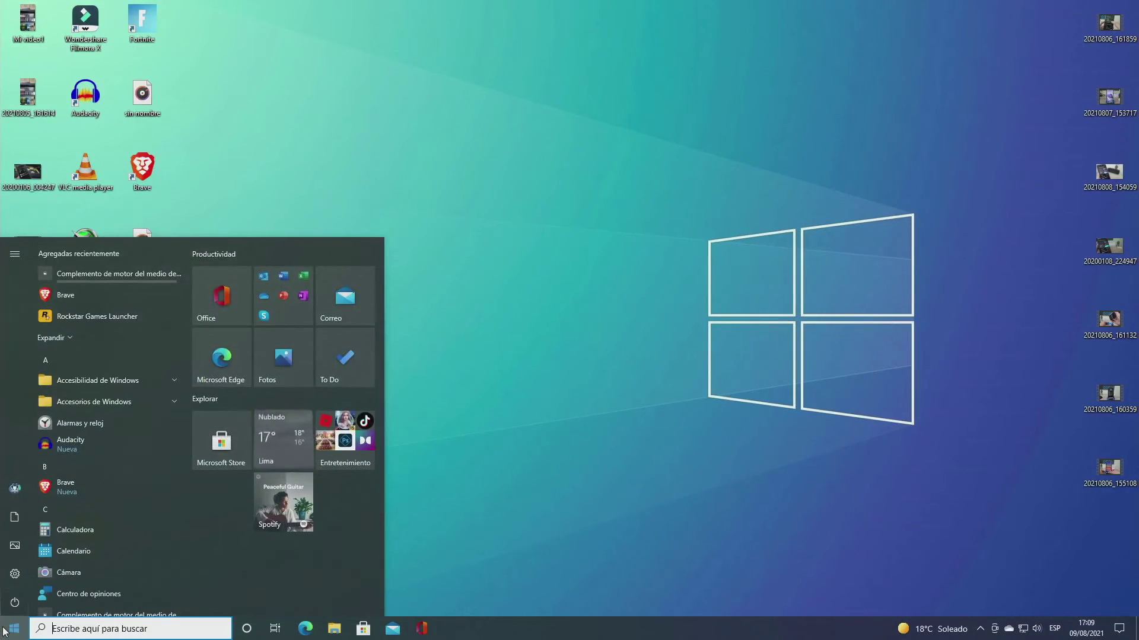
left_click(15, 603)
left_click(28, 579)
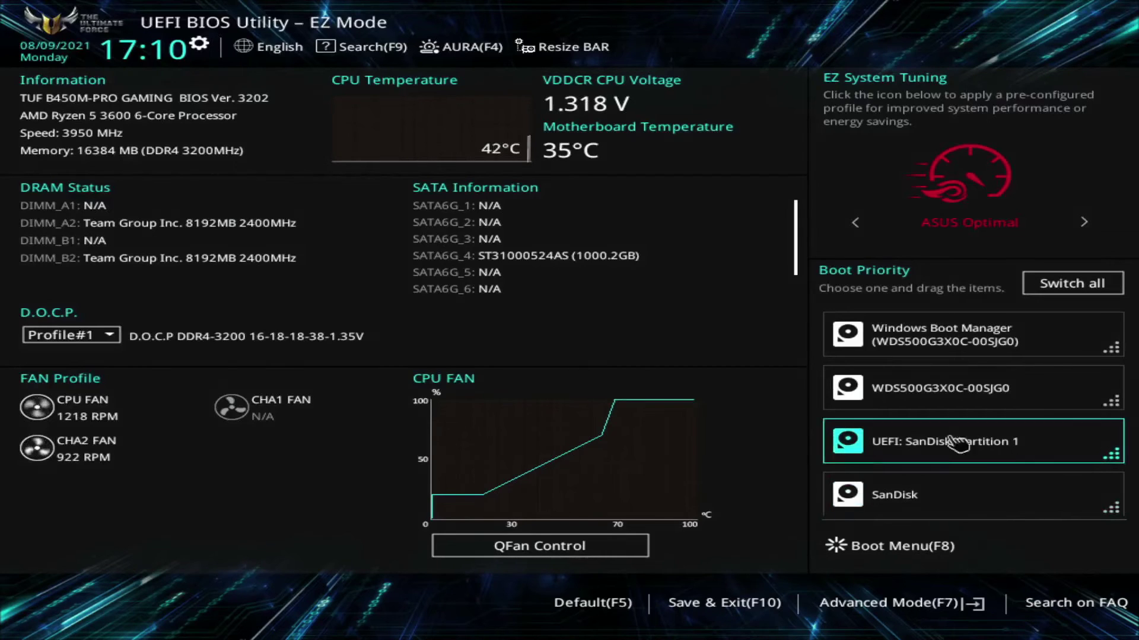
- Move UEFI: SanDisk, Partition 1 to first place in the boot priority, and save the BIOS changes and exit
left_click_drag(896, 441, 902, 315)
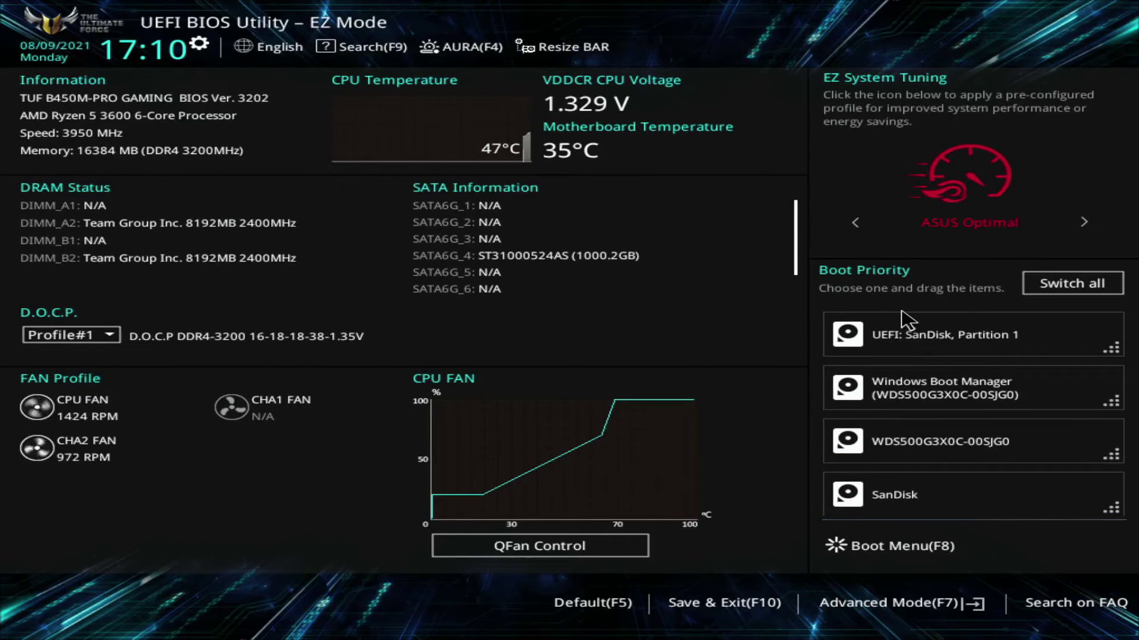
left_click(724, 606)
left_click(620, 515)
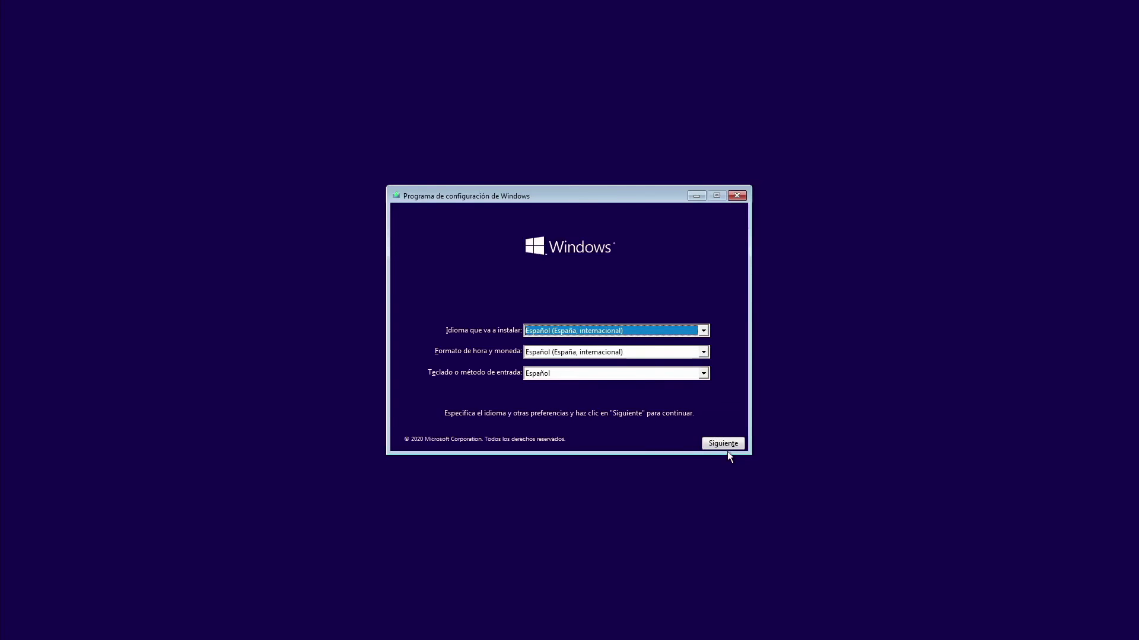
- Start the Windows installation with the preset Spanish language settings and continue without a product key
left_click(728, 445)
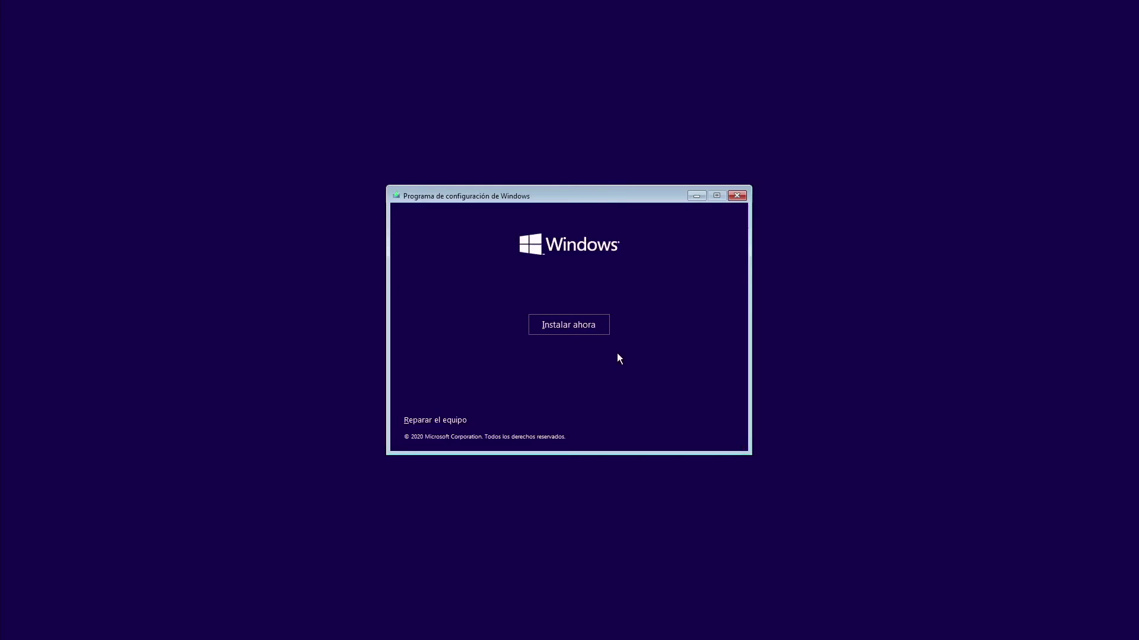
left_click(590, 325)
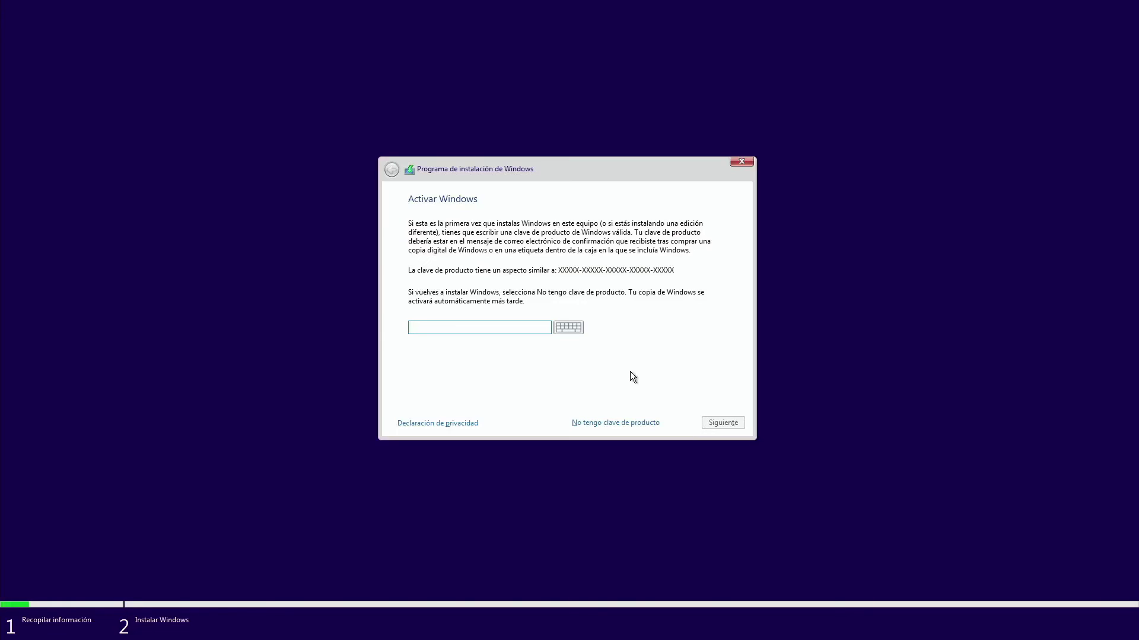
left_click(620, 425)
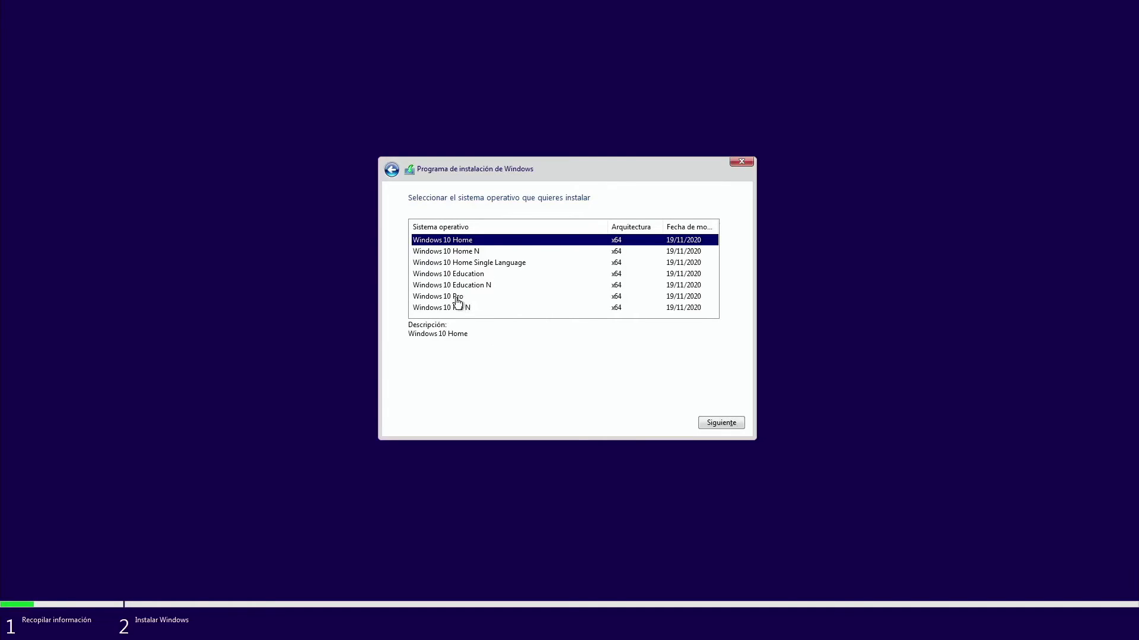
- Choose Windows 10 Pro as the operating system to install and accept the licence terms
left_click(457, 297)
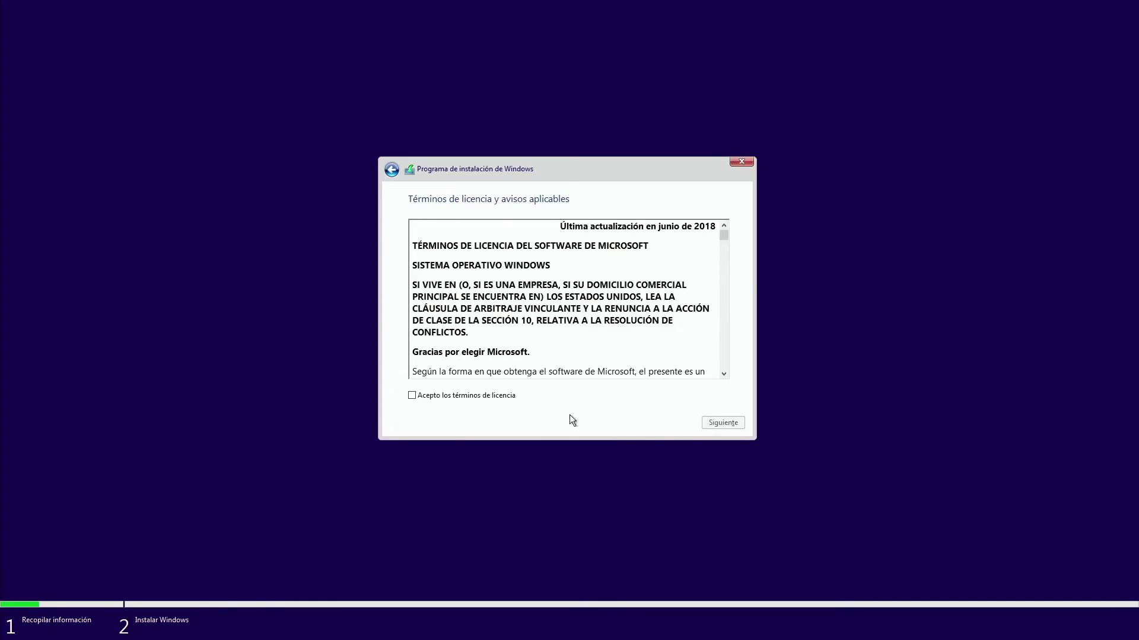
left_click(412, 396)
left_click(716, 422)
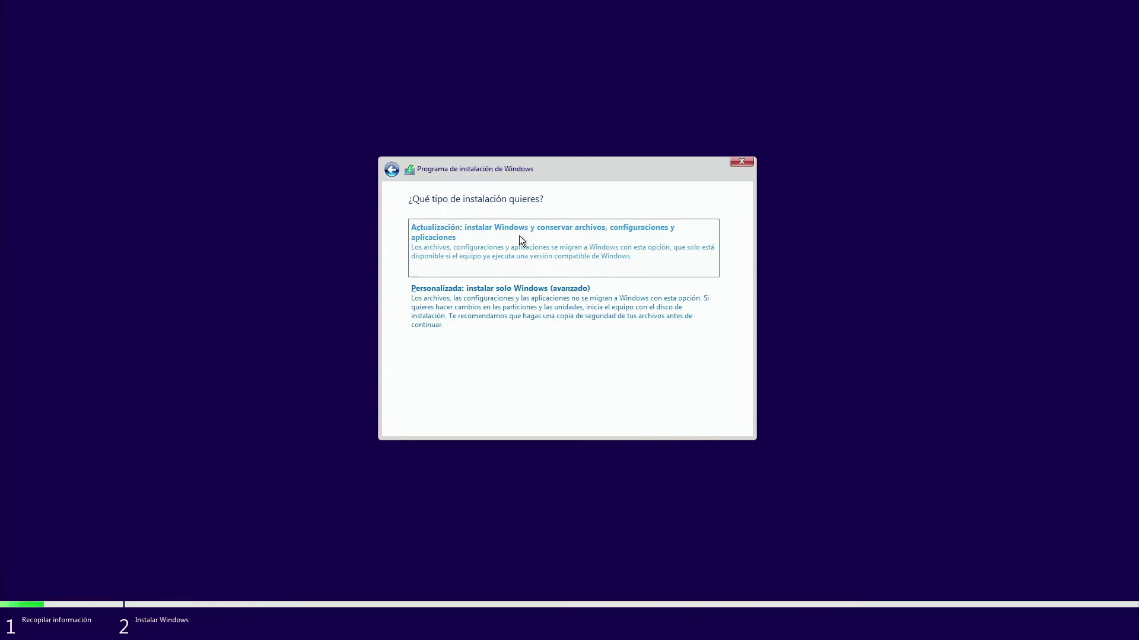
- Choose the custom Windows-only installation and select Unidad 1 Partición 3
left_click(539, 310)
left_click(580, 311)
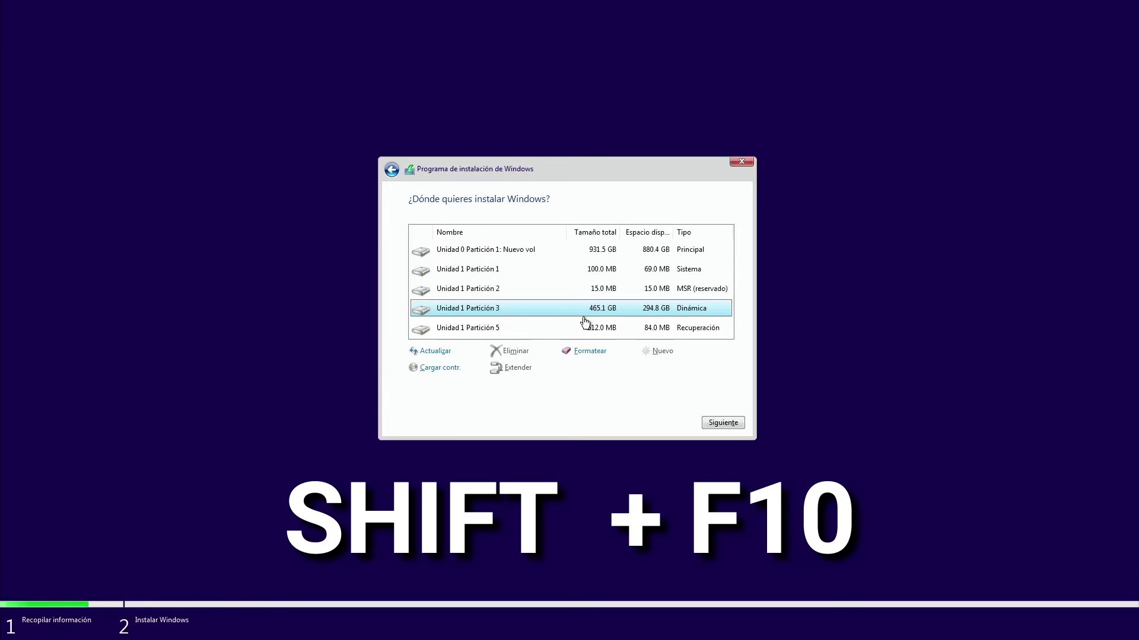
- Open a command prompt over the installer, start diskpart and list the disks
key("shift+F10")
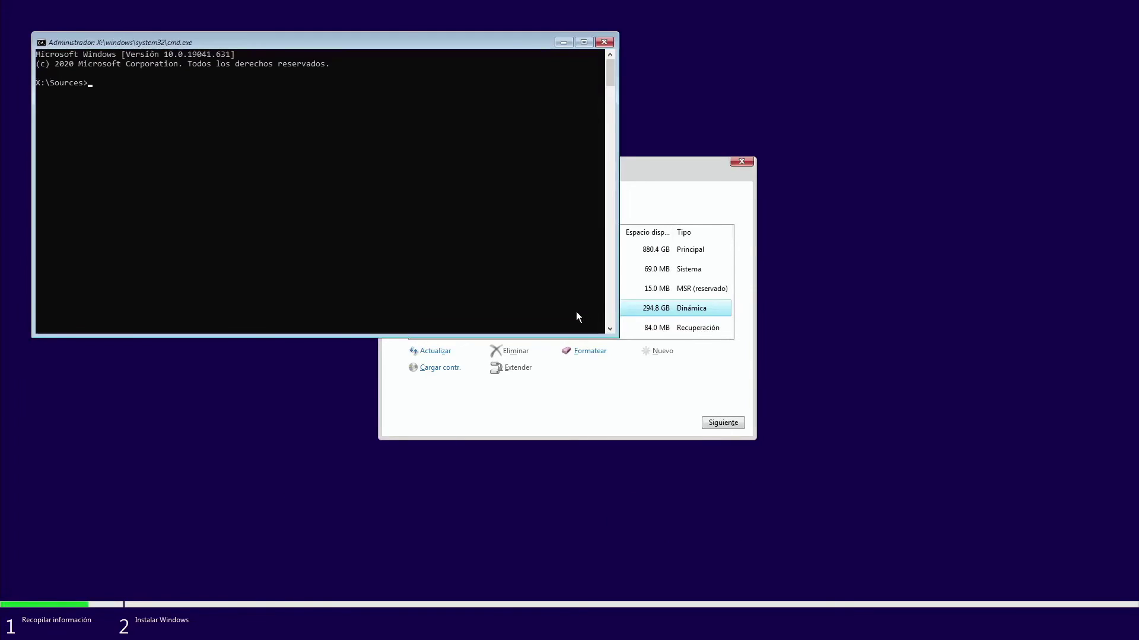
left_click_drag(369, 44, 605, 110)
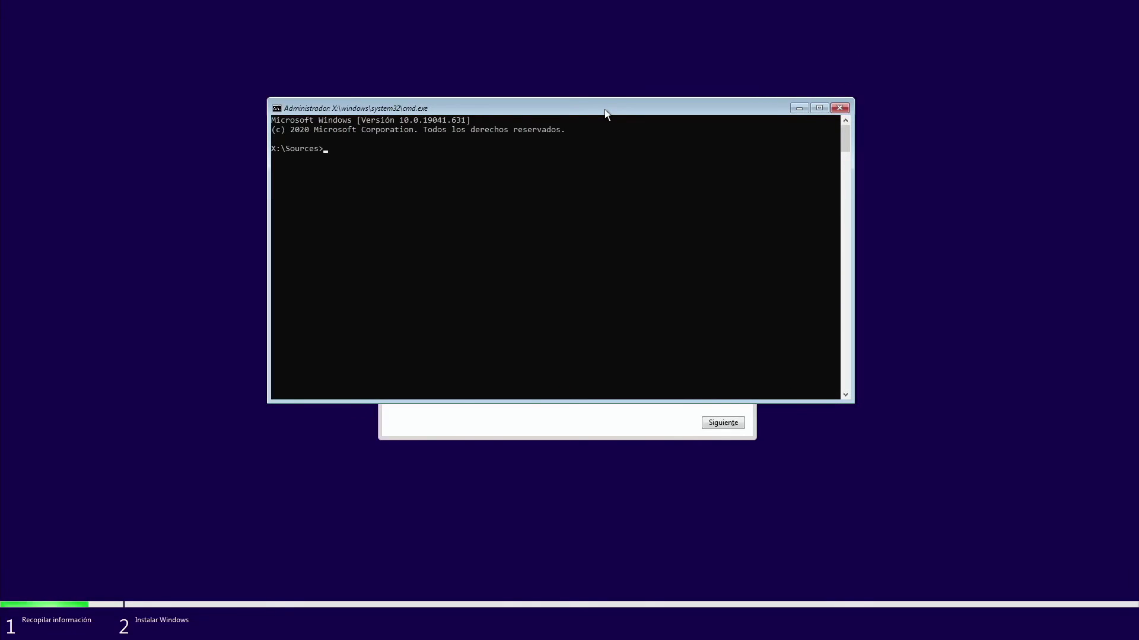
type("diskpart")
key("Return")
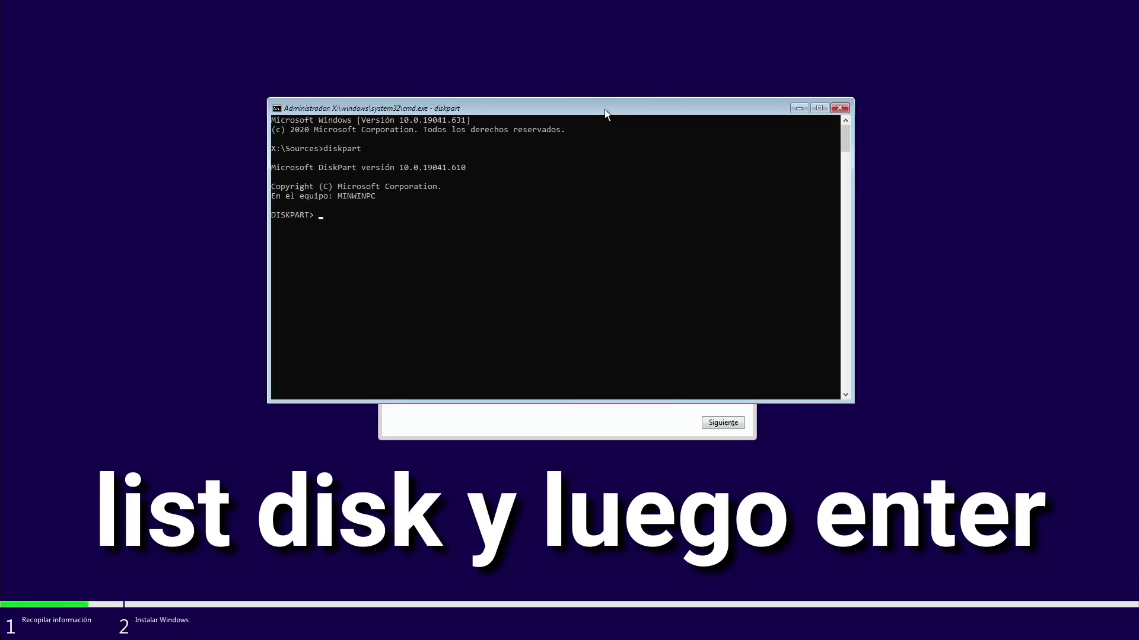
type("list disk")
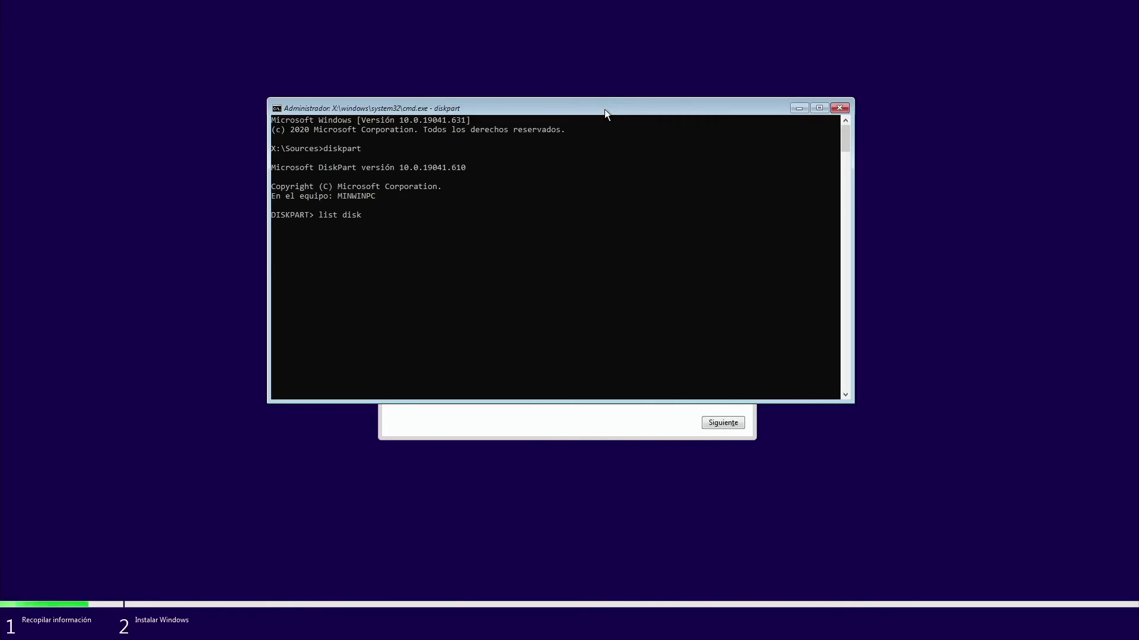
key("Return")
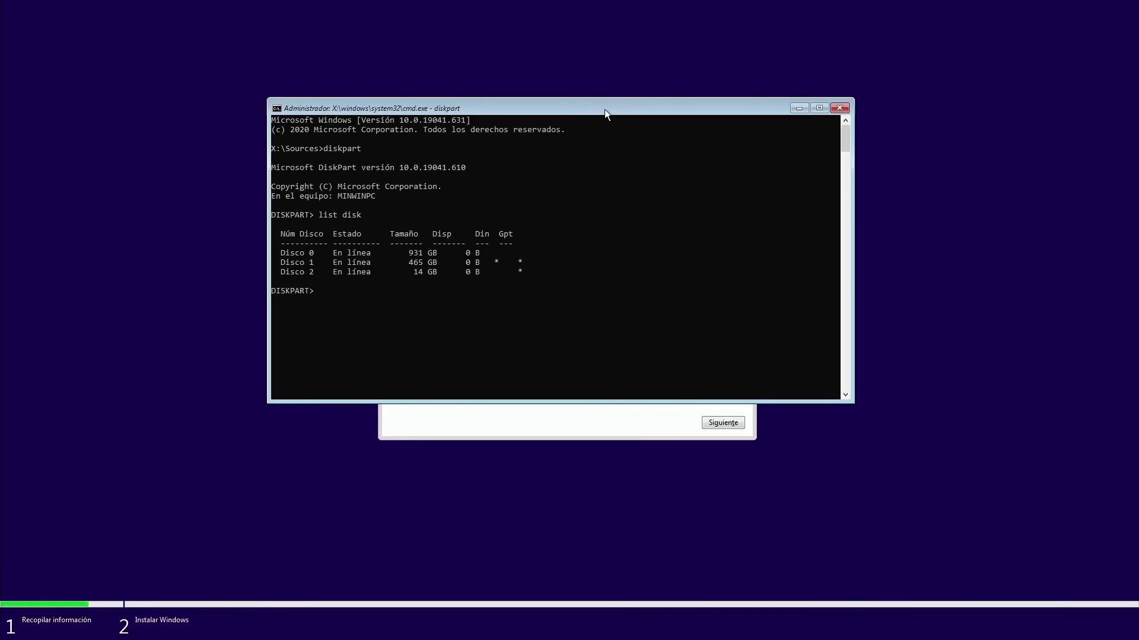
- Select disk 1 in DiskPart, wipe it with clean and convert it with convert gpt
type("selec")
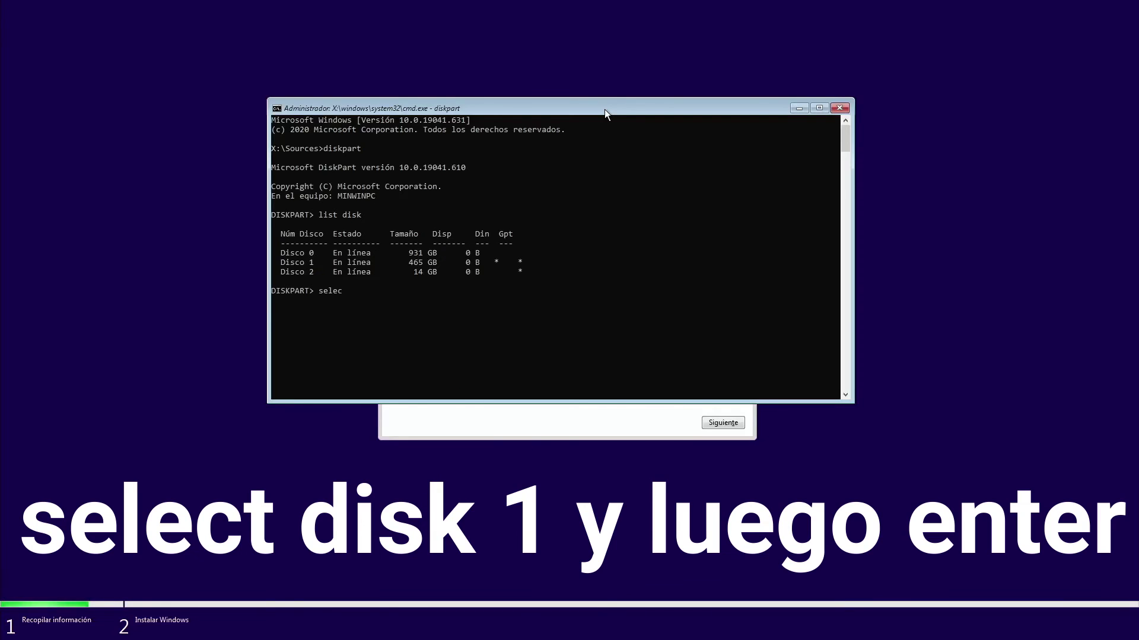
type("t disk 1")
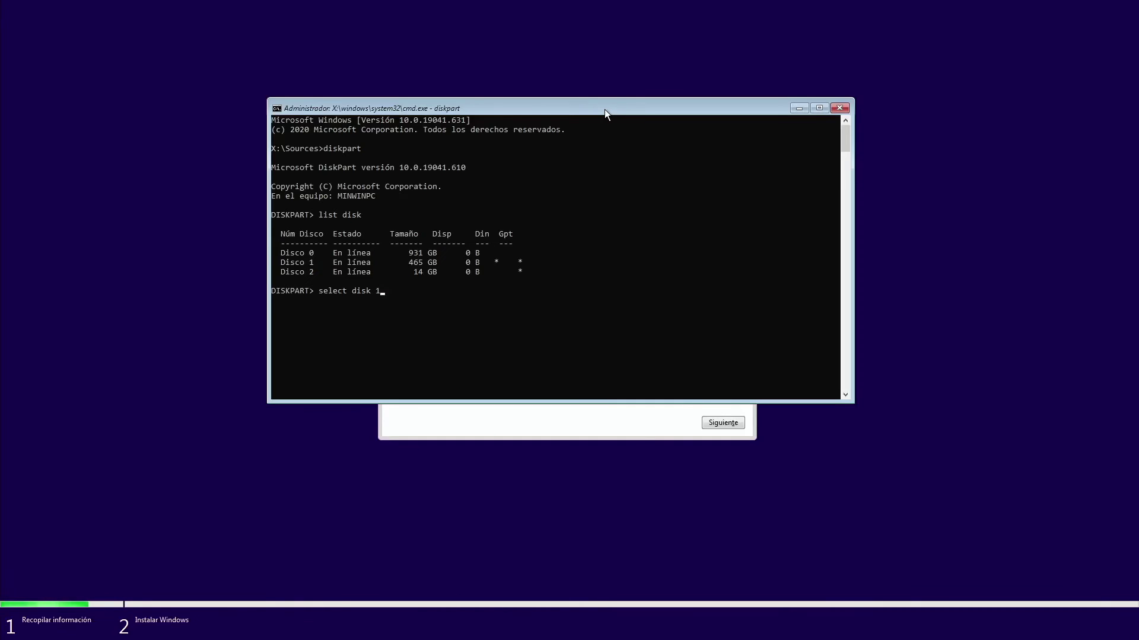
key("Return")
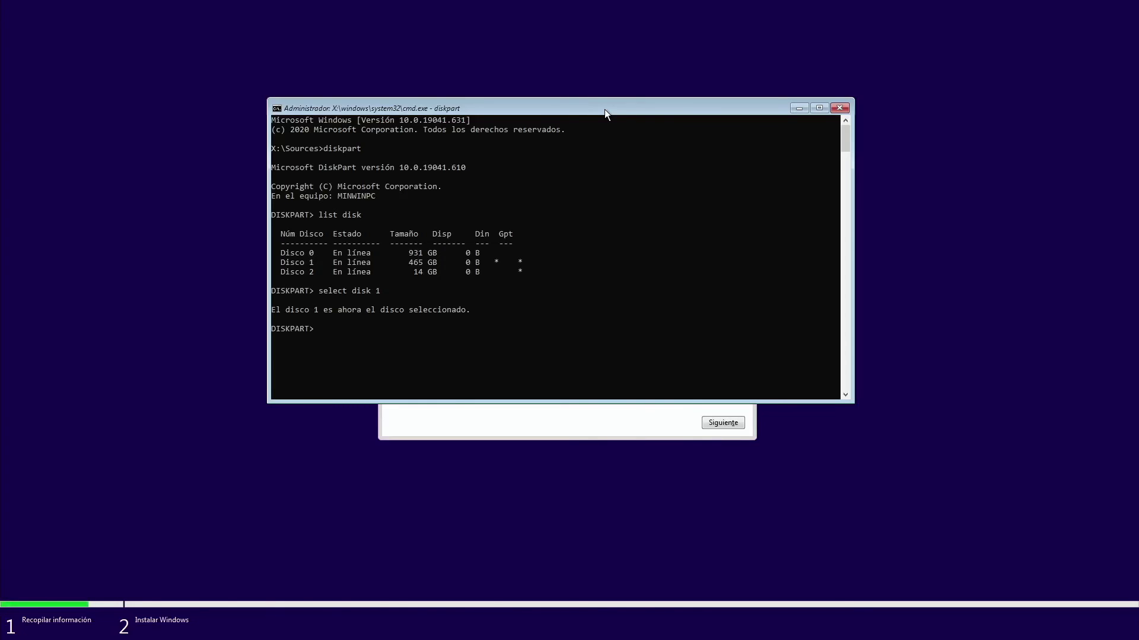
type("clean")
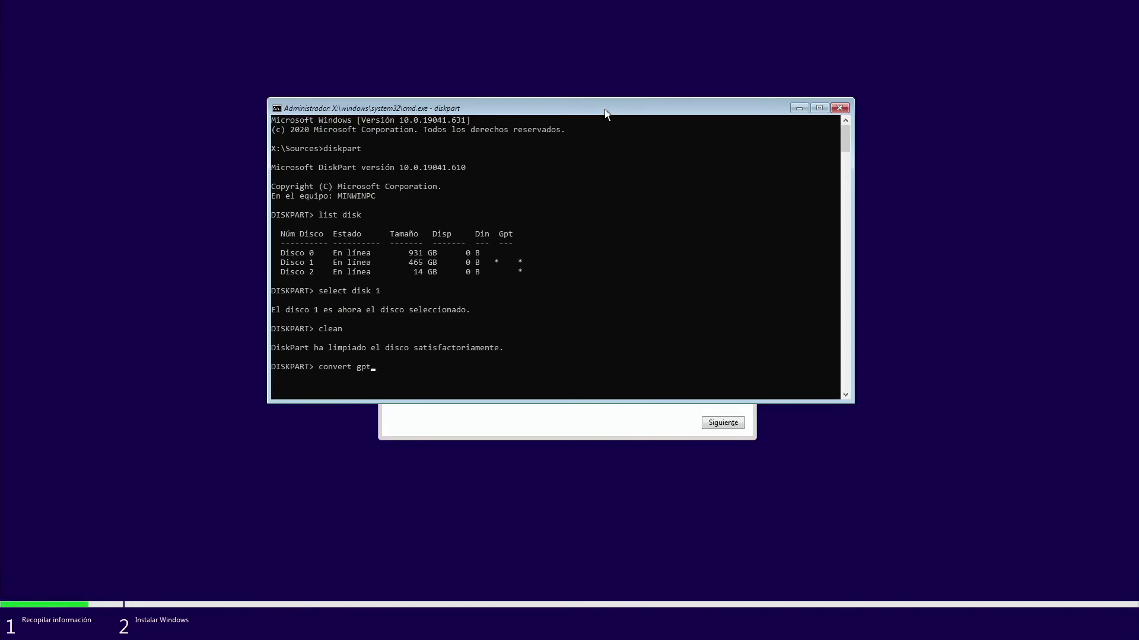
key("Return")
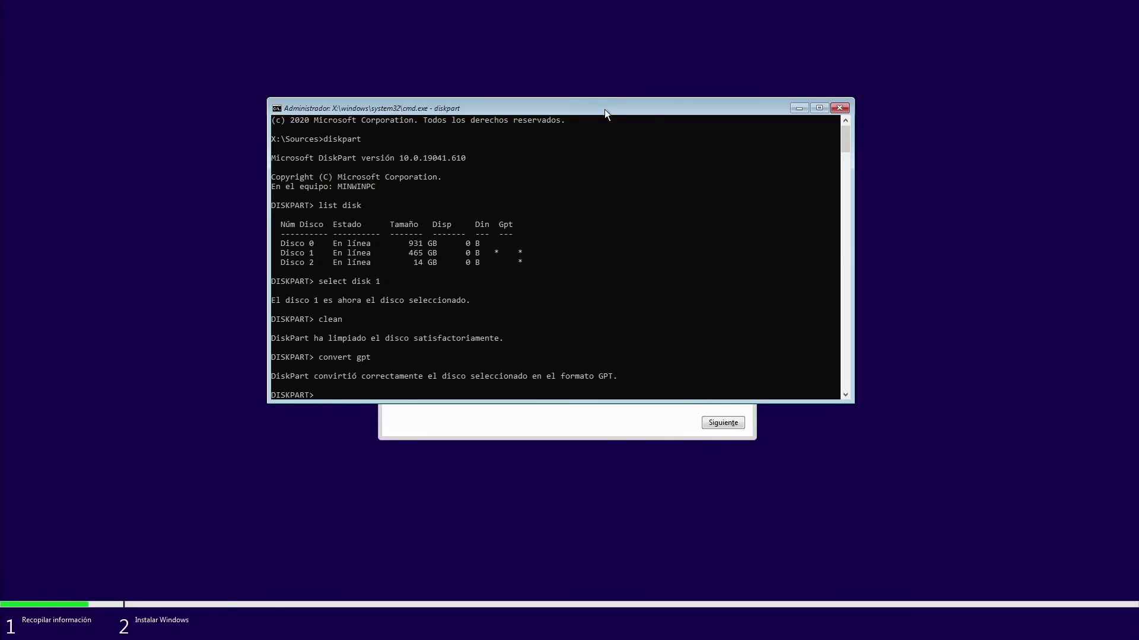
- Exit DiskPart and close the command prompt to return to the installer
type("exit")
key("Return")
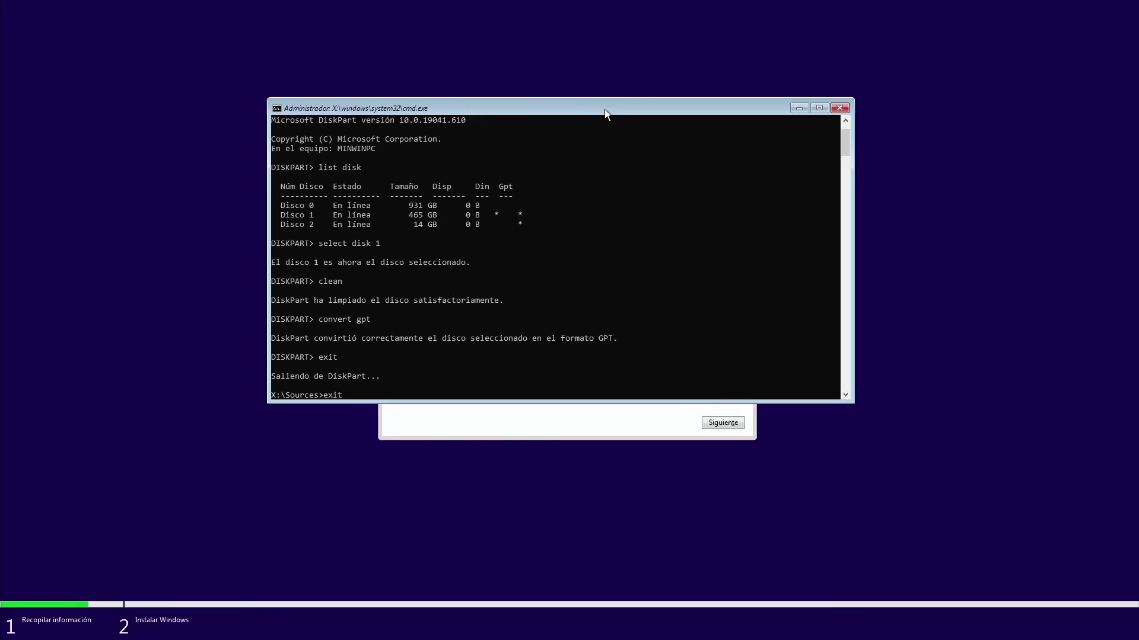
key("Return")
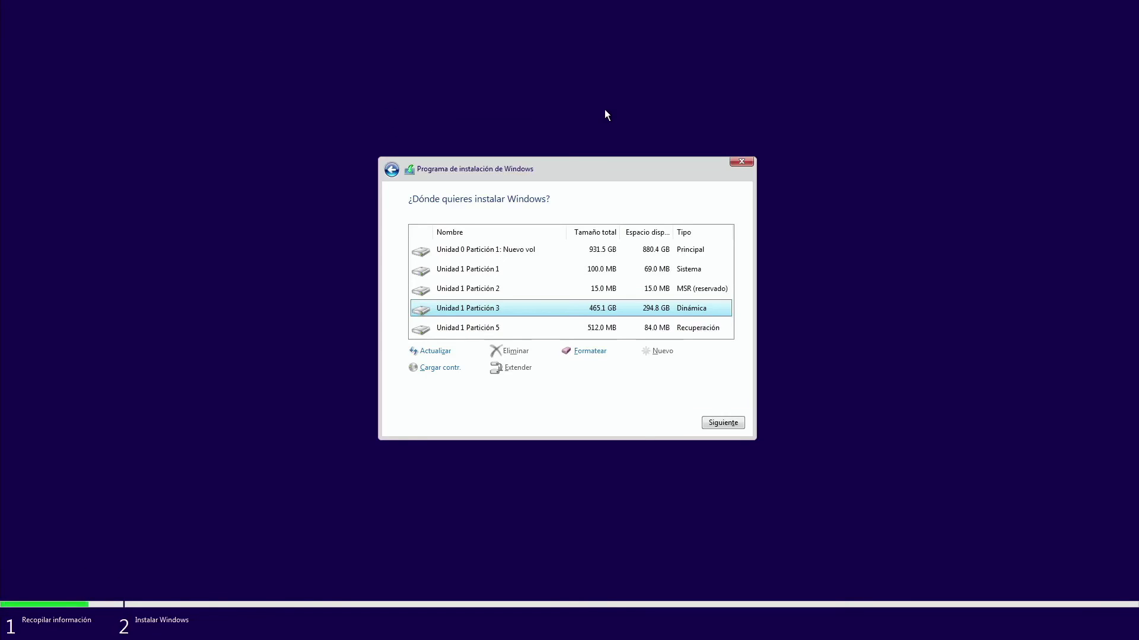
- Refresh the drive list and install Windows on the unallocated space of drive 1, restarting immediately when asked
left_click(449, 352)
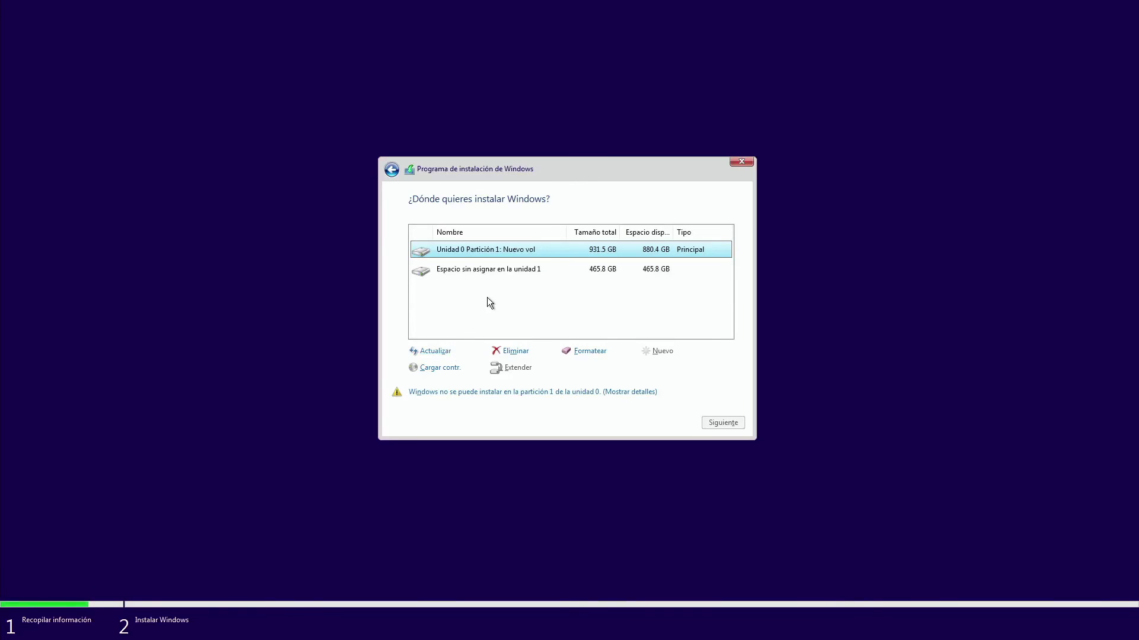
left_click(498, 277)
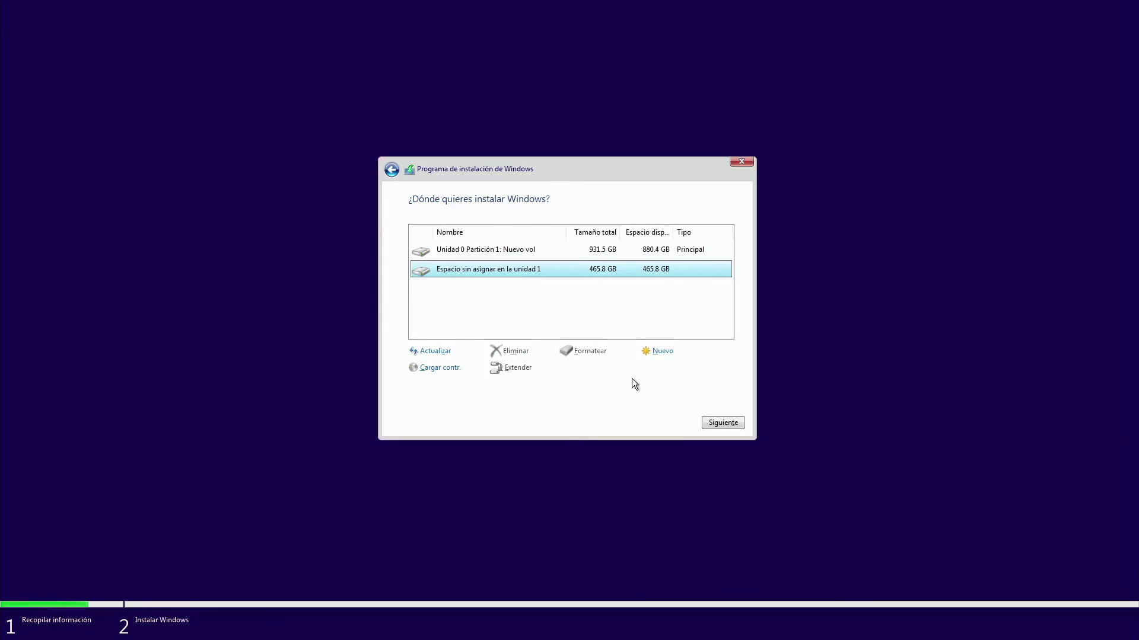
left_click(713, 423)
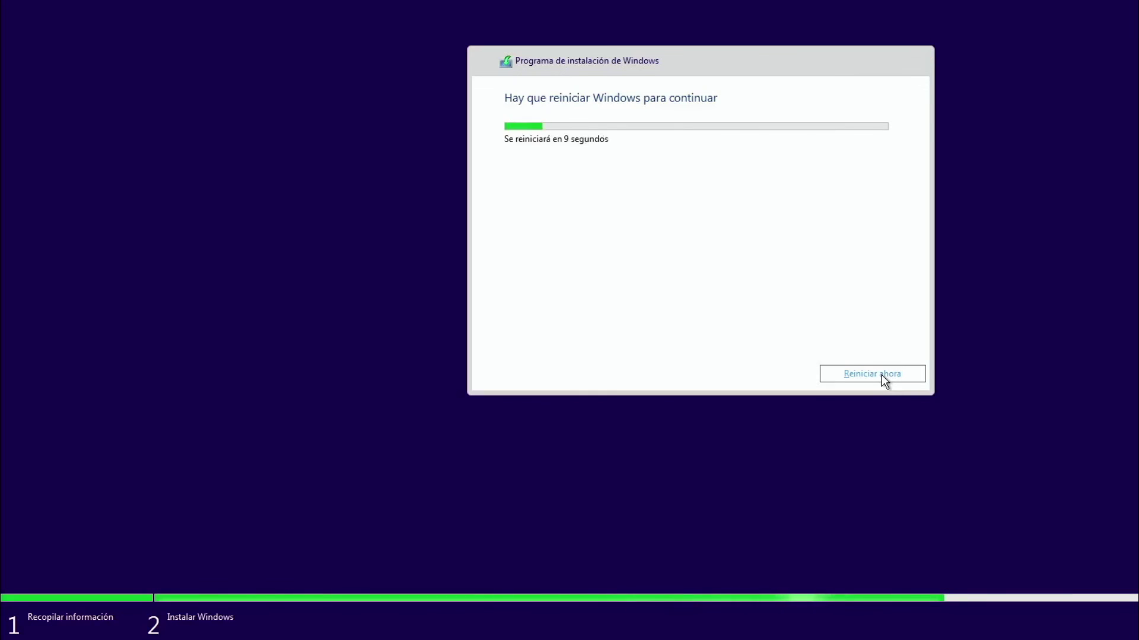
left_click(881, 375)
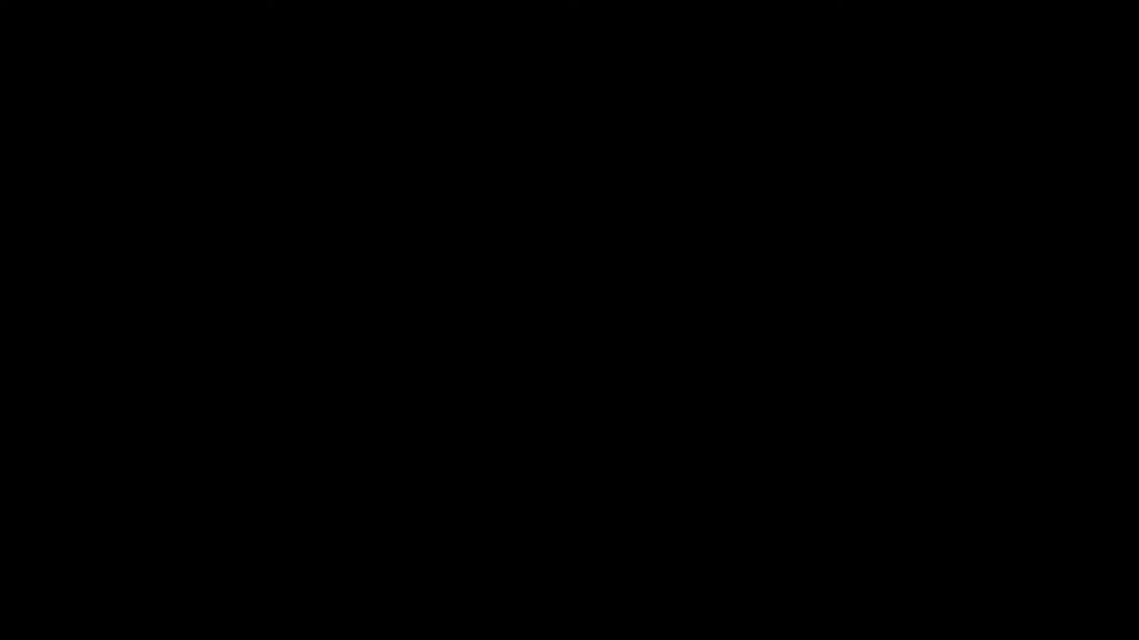